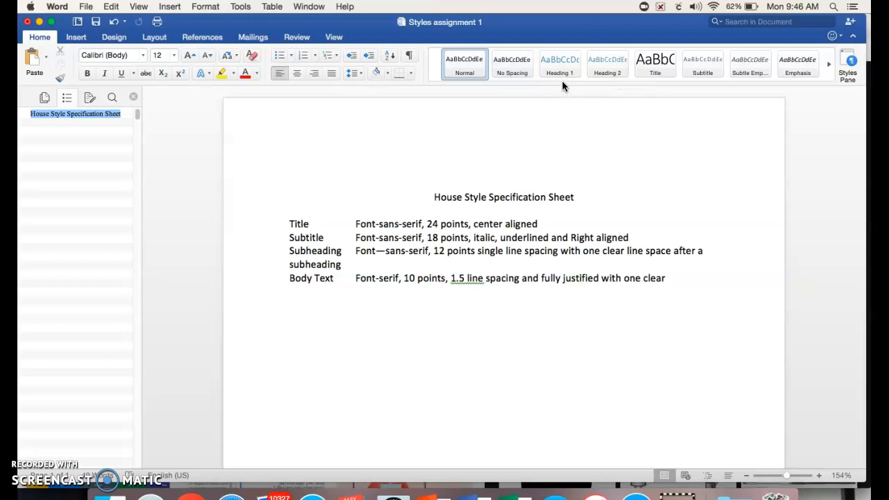
Step: Modify the Title style: rename it Gr10 Title and change its font to Arial
{"action": "right_click", "coordinate": [666, 67]}
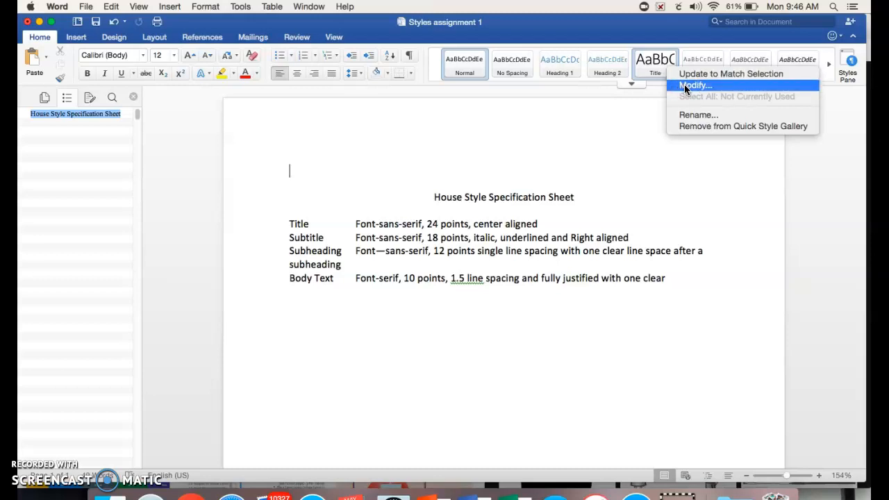
{"action": "left_click", "coordinate": [694, 85]}
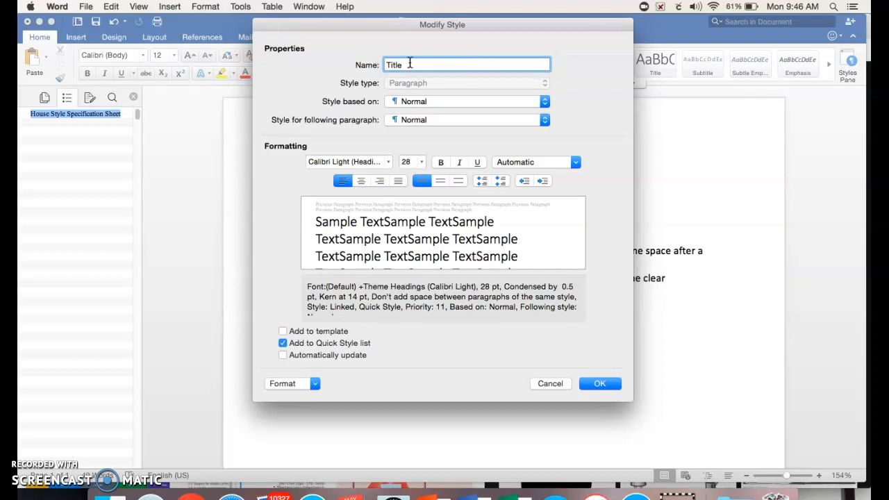
{"action": "type", "text": "Gr10"}
{"action": "left_click", "coordinate": [389, 162]}
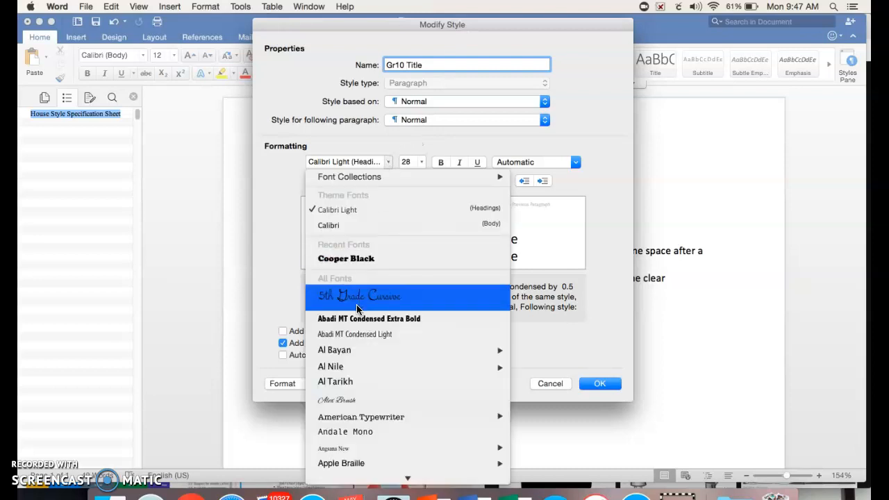
{"action": "scroll", "coordinate": [369, 365], "scroll_direction": "down", "scroll_amount": 5}
{"action": "scroll", "coordinate": [368, 364], "scroll_direction": "down", "scroll_amount": 3}
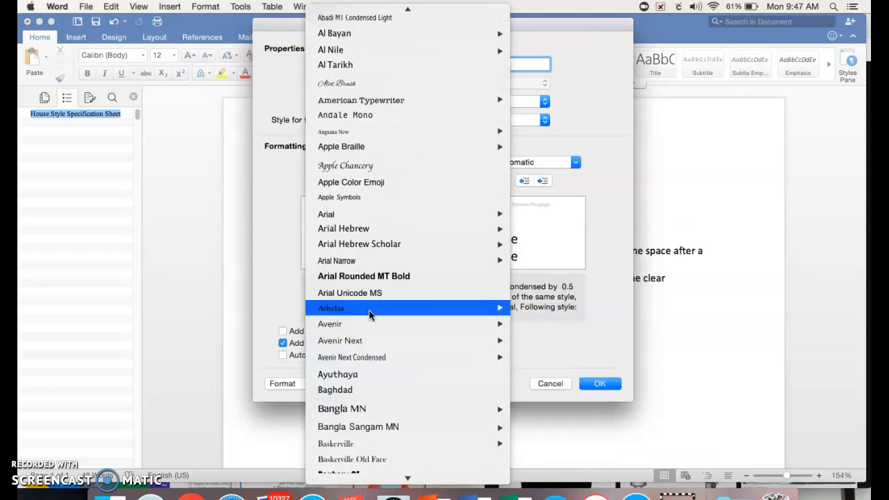
{"action": "left_click", "coordinate": [369, 214]}
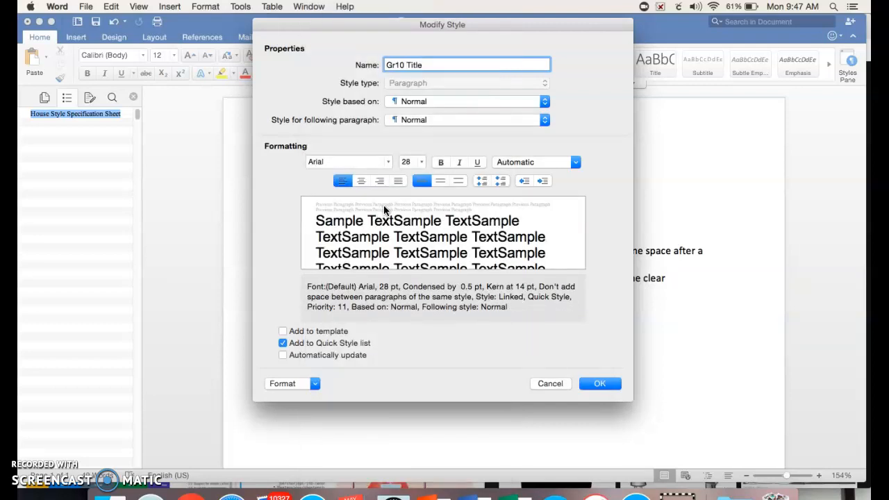
Step: Set the Gr10 Title style to 24 points, center aligned, and apply it to the Title line of the specification sheet
{"action": "left_click", "coordinate": [422, 163]}
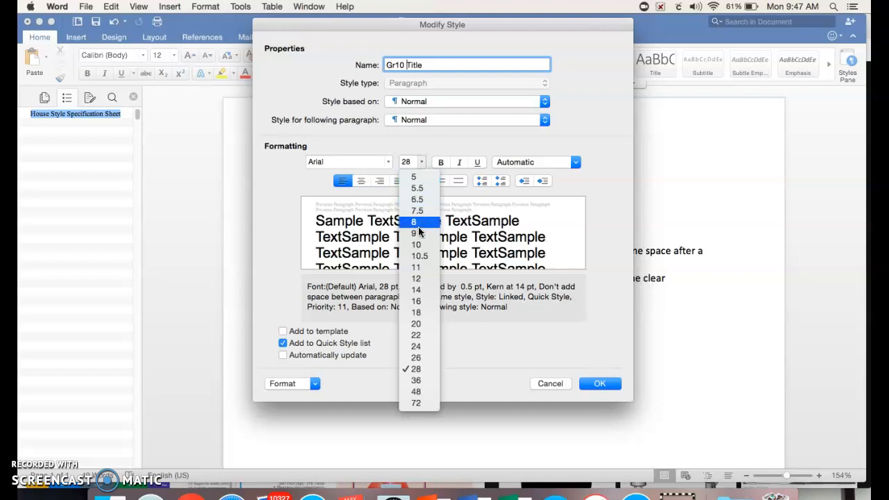
{"action": "left_click", "coordinate": [417, 346]}
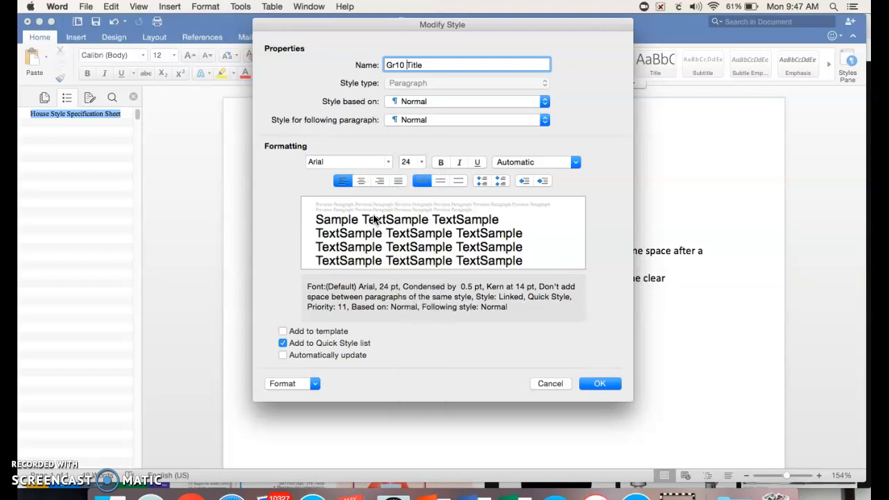
{"action": "left_click", "coordinate": [365, 180]}
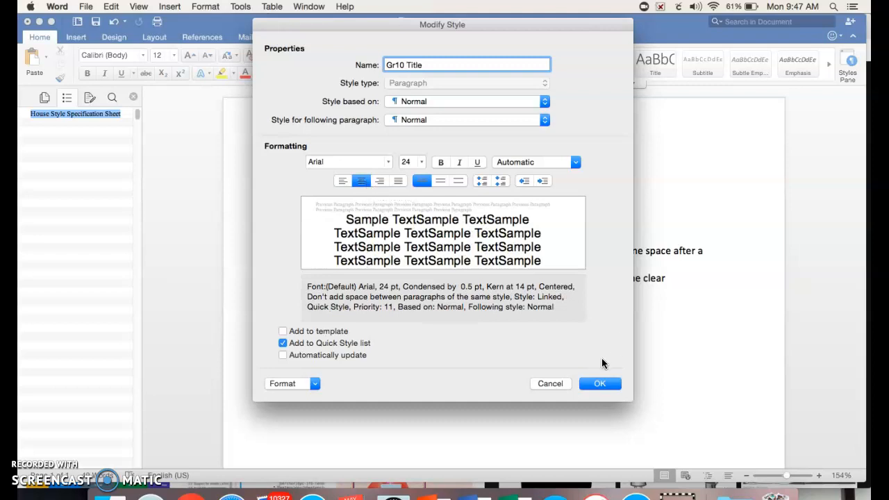
{"action": "left_click", "coordinate": [606, 385]}
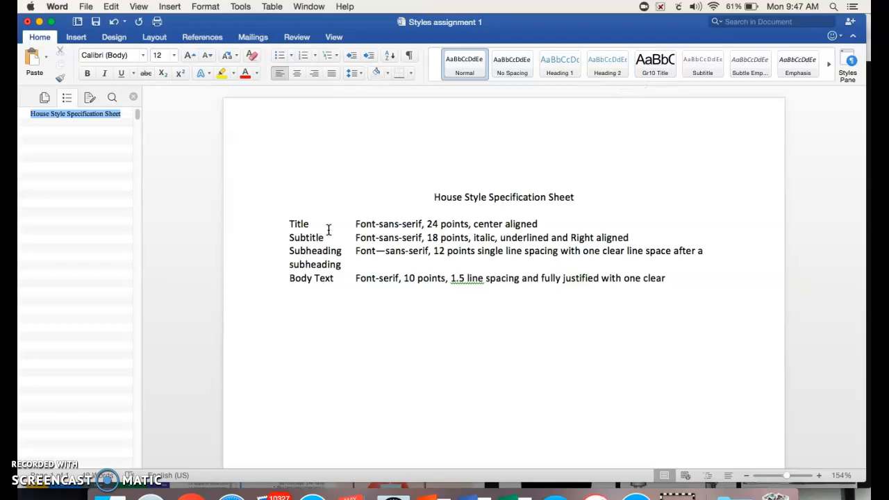
{"action": "left_click", "coordinate": [304, 224]}
{"action": "left_click", "coordinate": [660, 68]}
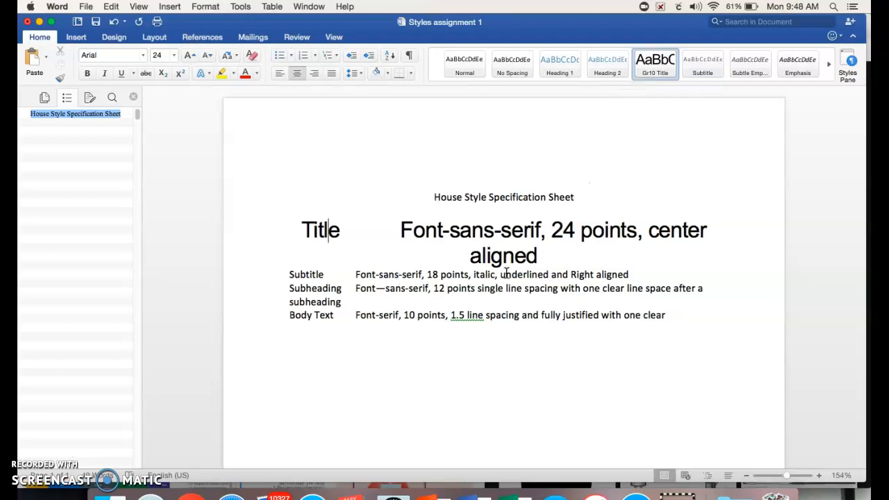
Step: Modify the Subtitle style to use the Arial font at 18 points
{"action": "right_click", "coordinate": [709, 69]}
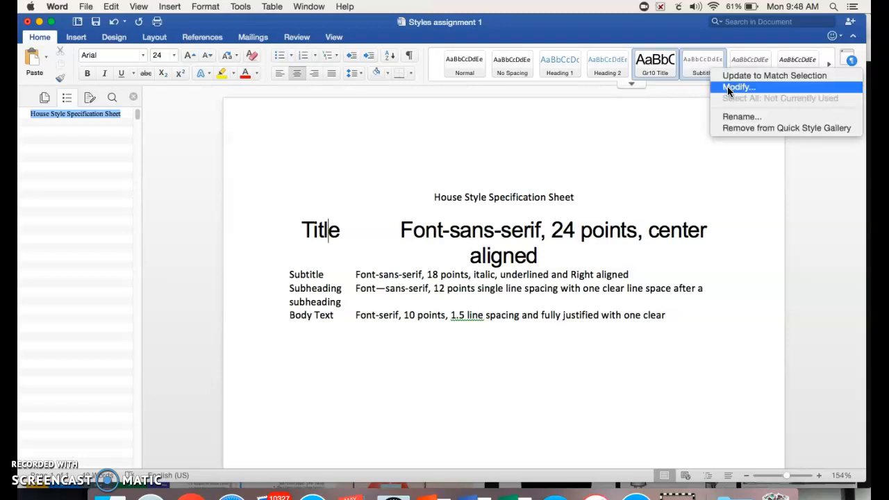
{"action": "left_click", "coordinate": [728, 87]}
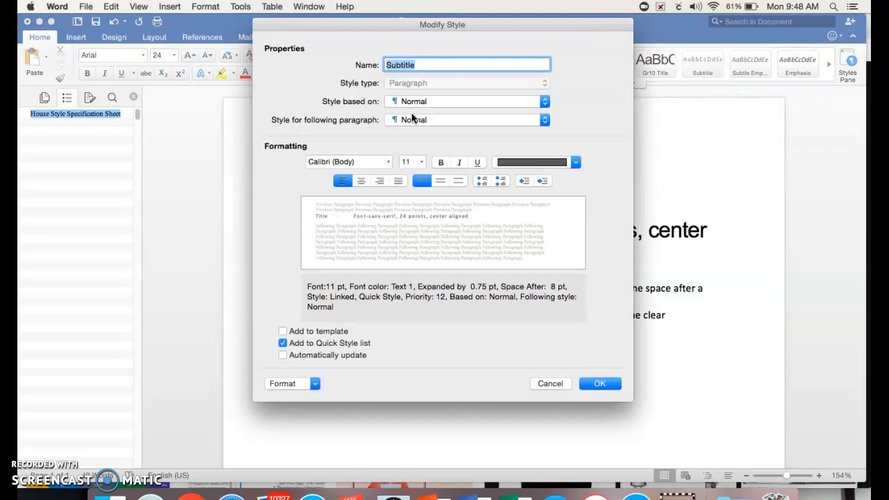
{"action": "left_click", "coordinate": [388, 162]}
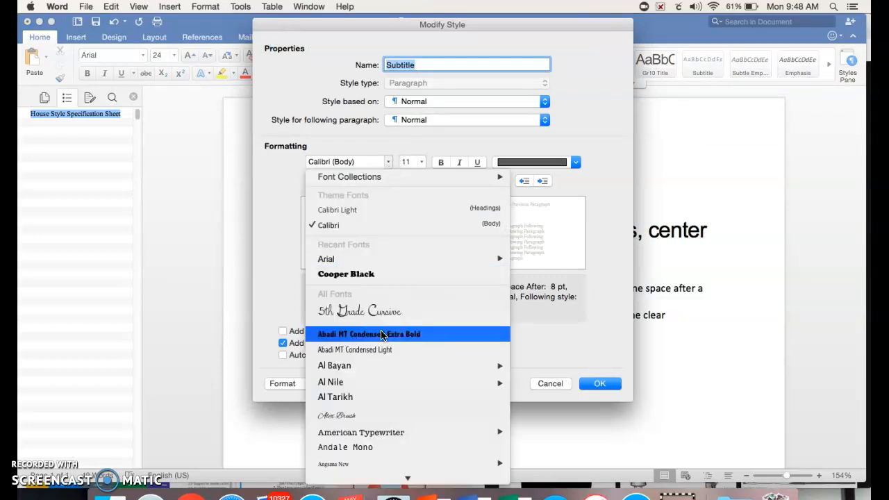
{"action": "scroll", "coordinate": [380, 362], "scroll_direction": "down", "scroll_amount": 10}
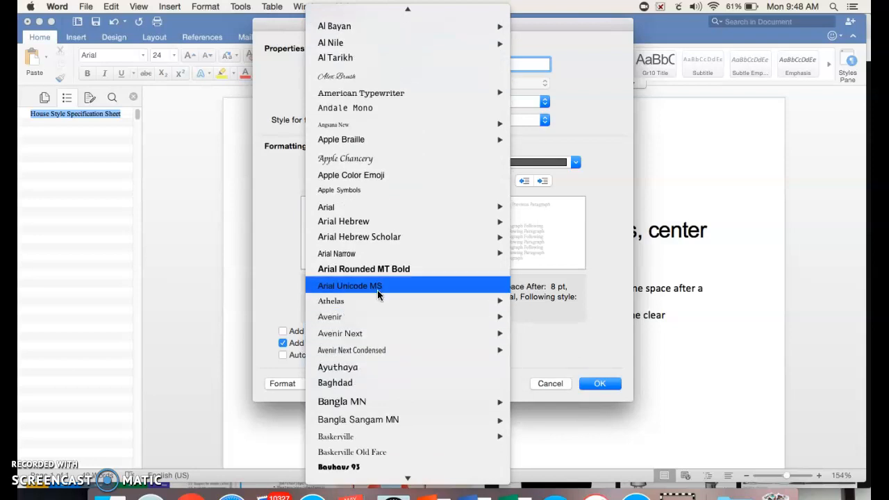
{"action": "left_click", "coordinate": [389, 209]}
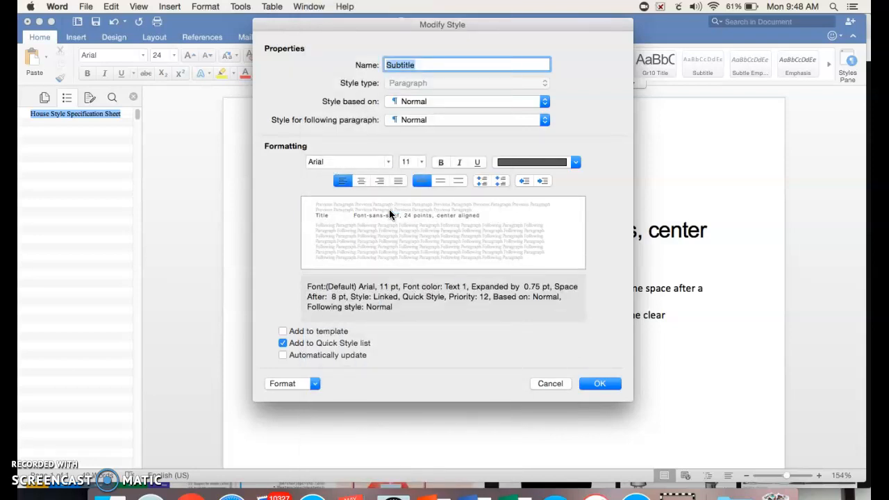
{"action": "left_click", "coordinate": [421, 161]}
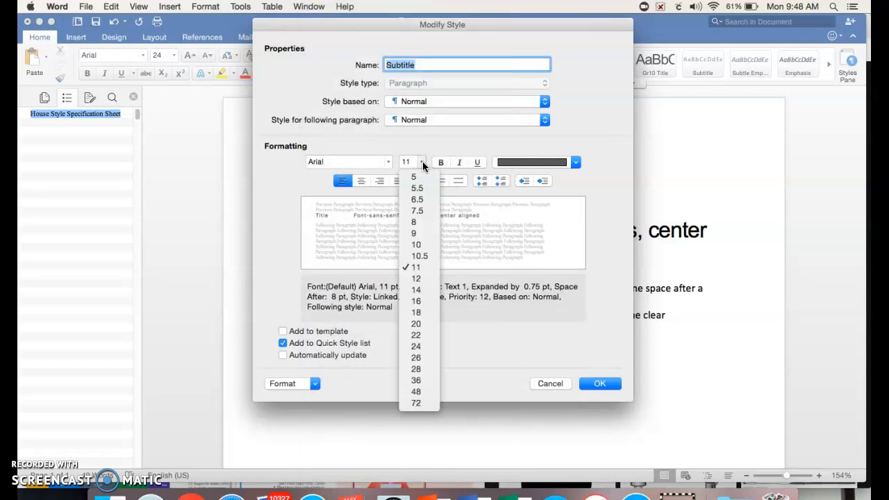
{"action": "left_click", "coordinate": [425, 317]}
Step: Make the Subtitle style italic, underlined and right aligned
{"action": "left_click", "coordinate": [462, 162]}
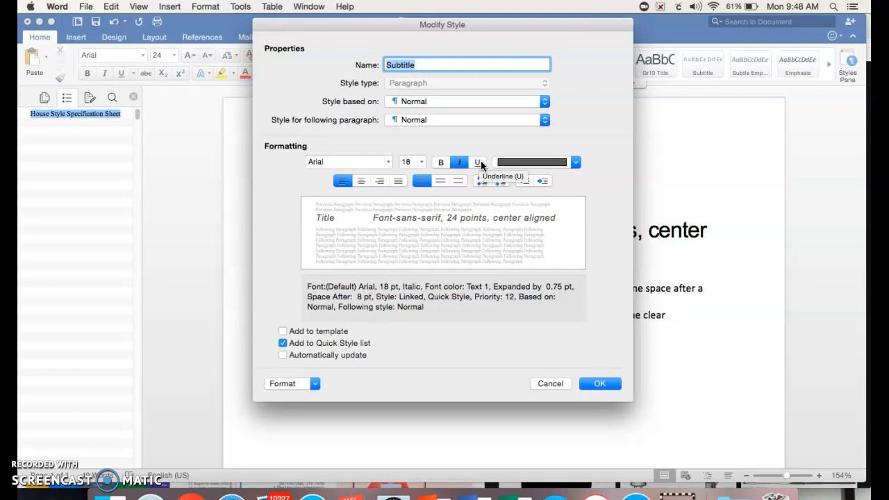
{"action": "left_click", "coordinate": [480, 163]}
{"action": "left_click", "coordinate": [380, 182]}
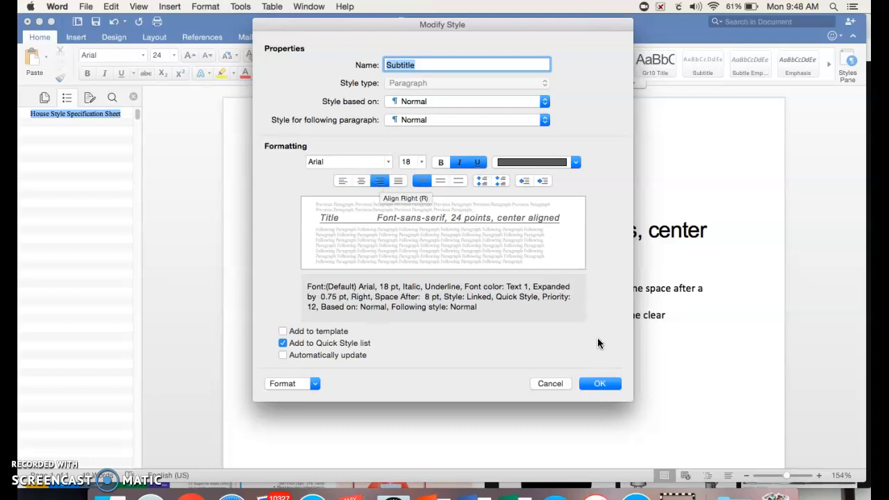
Step: Rename the Subtitle style as Gr 10 Subtitle and apply it to the Subtitle line of the specification sheet
{"action": "left_click", "coordinate": [387, 65]}
{"action": "type", "text": "Gr 10"}
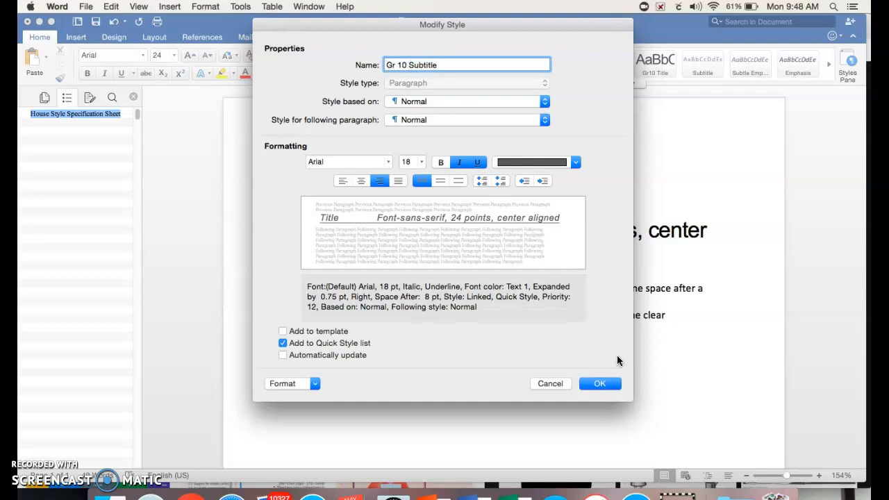
{"action": "left_click", "coordinate": [600, 383]}
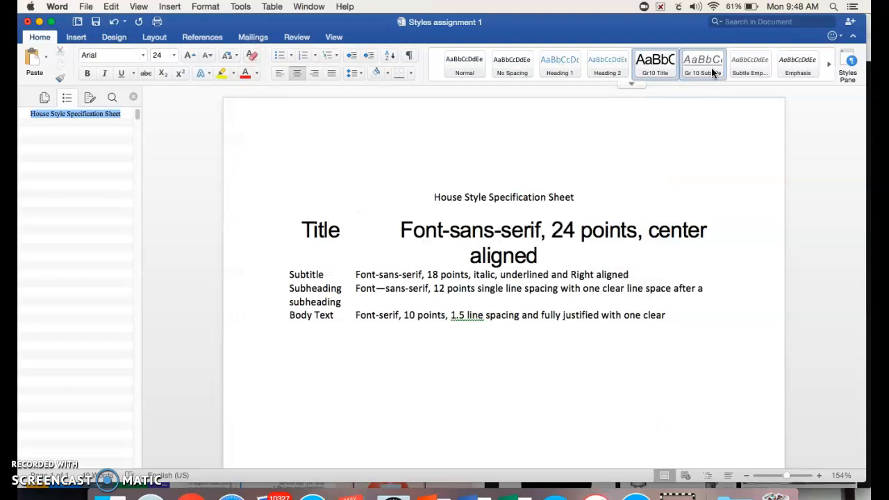
{"action": "left_click", "coordinate": [309, 273]}
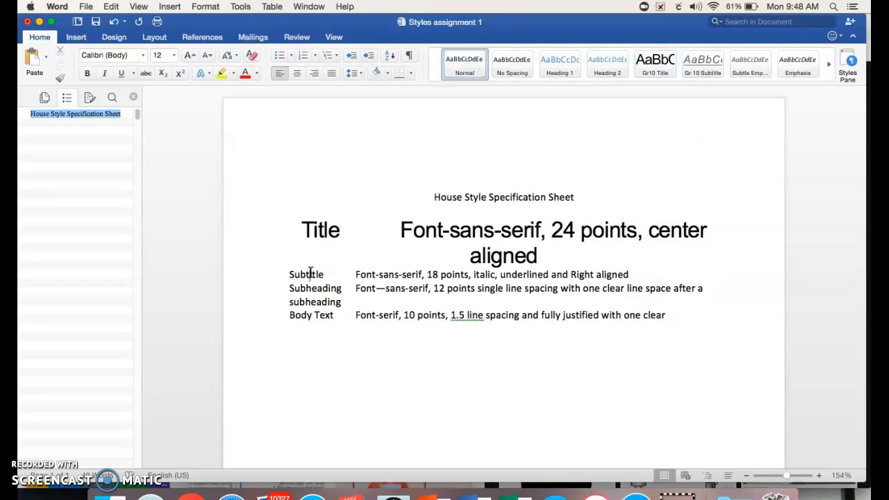
{"action": "left_click", "coordinate": [704, 67]}
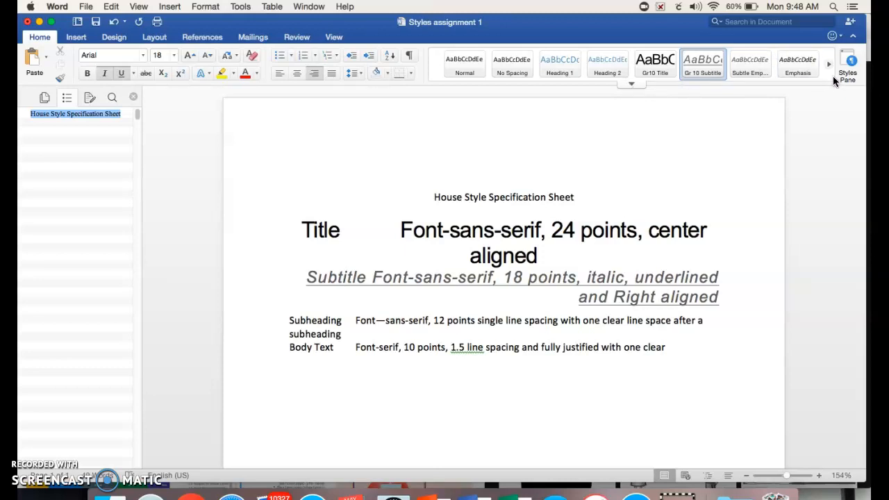
Step: Modify the Heading 1 style to use the Arial font at 12 points
{"action": "left_click", "coordinate": [630, 81]}
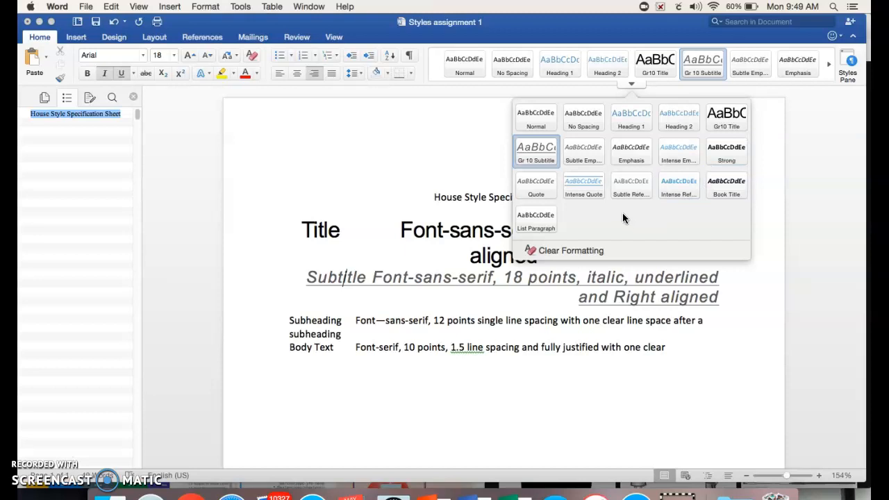
{"action": "right_click", "coordinate": [635, 124]}
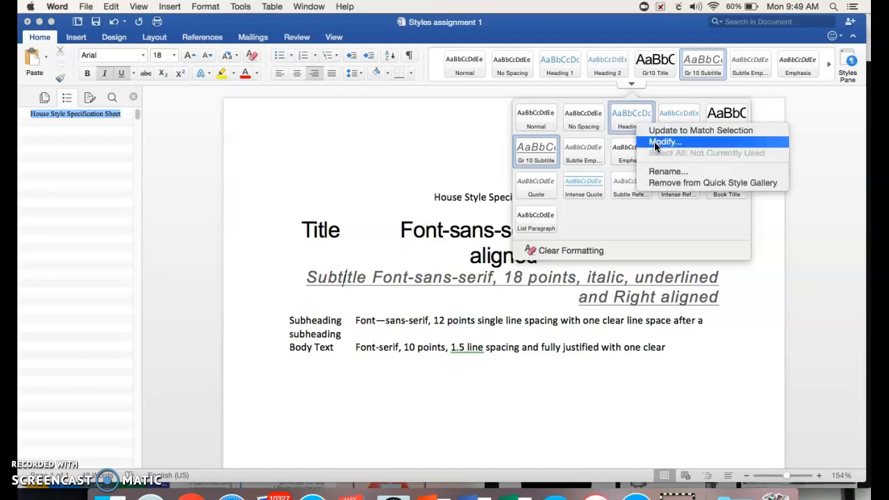
{"action": "left_click", "coordinate": [655, 141]}
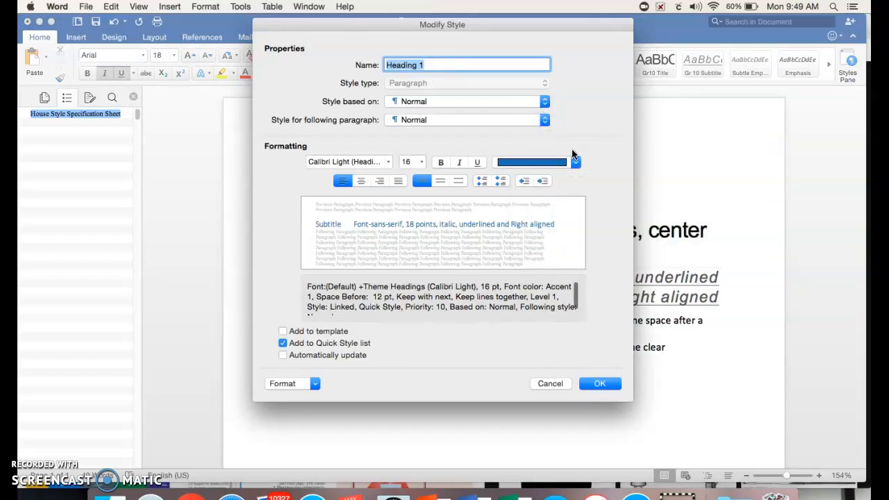
{"action": "left_click", "coordinate": [390, 163]}
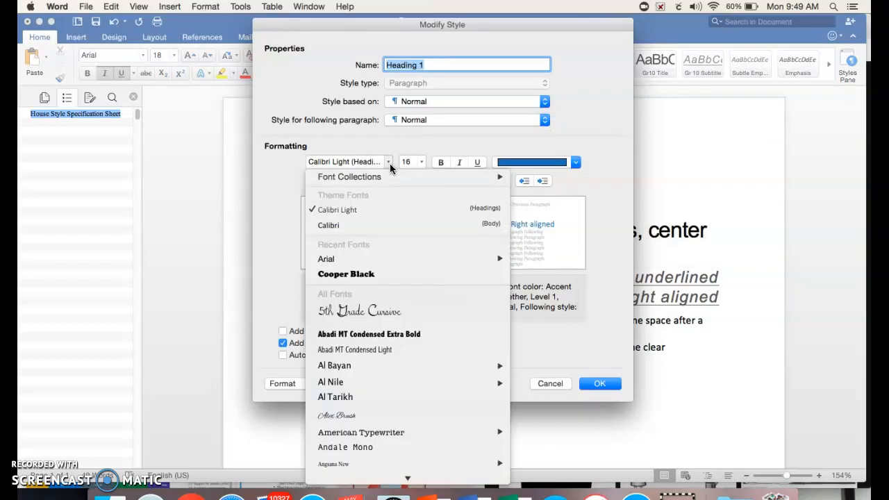
{"action": "left_click", "coordinate": [364, 265]}
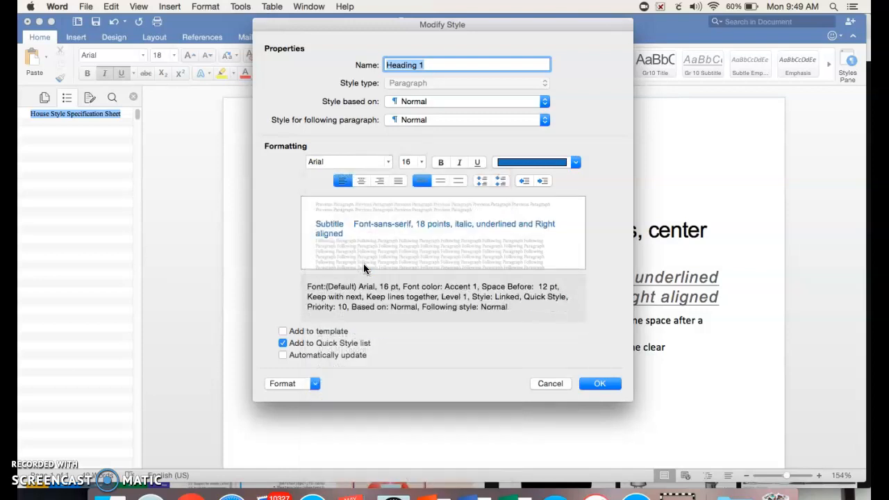
{"action": "left_click", "coordinate": [420, 161]}
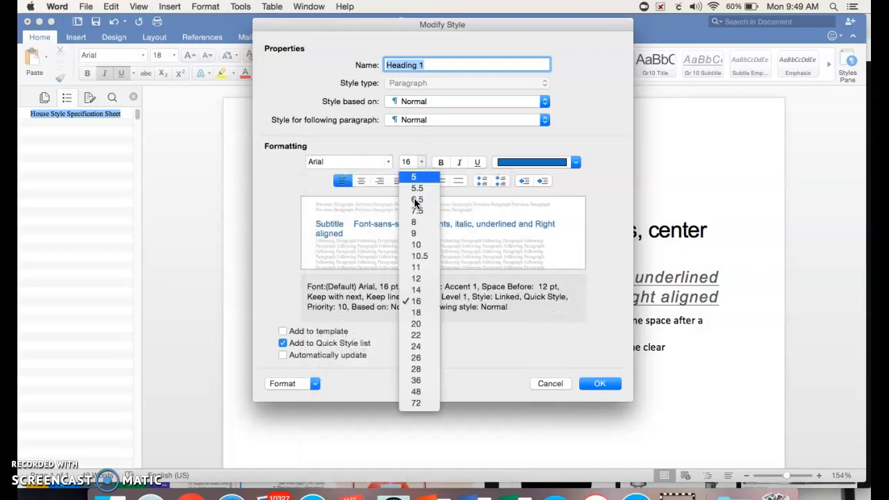
{"action": "left_click", "coordinate": [416, 281]}
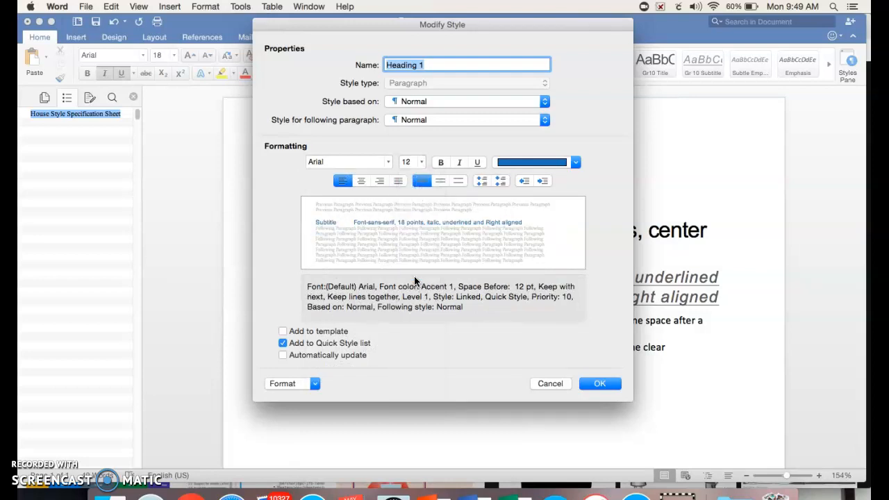
Step: Set the Heading 1 style's paragraph spacing to 0 pt before and 12 pt after
{"action": "left_click", "coordinate": [481, 180]}
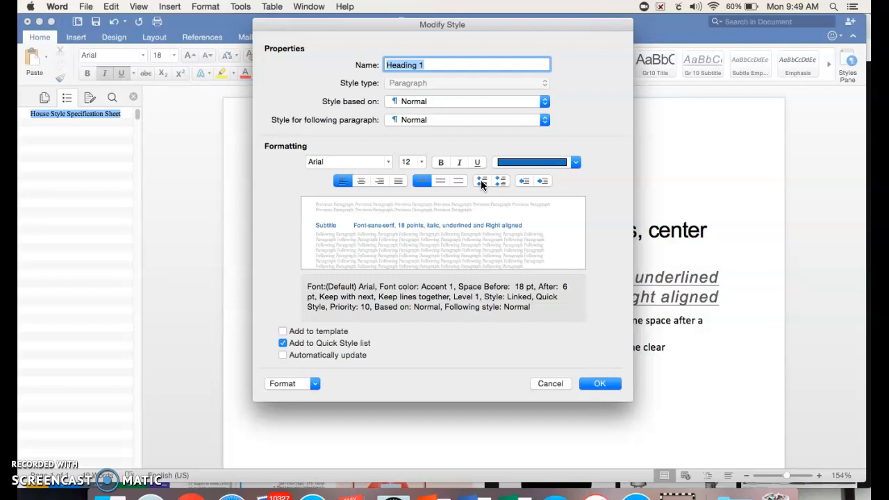
{"action": "left_click", "coordinate": [314, 385]}
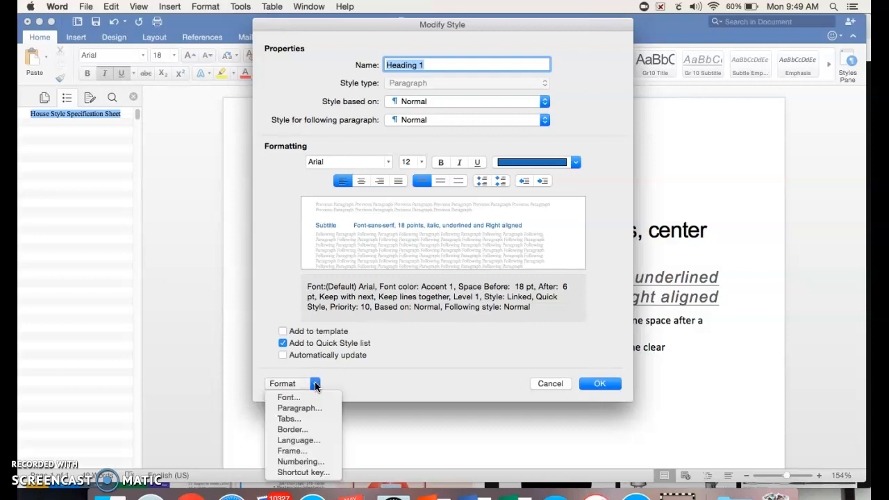
{"action": "left_click", "coordinate": [309, 409]}
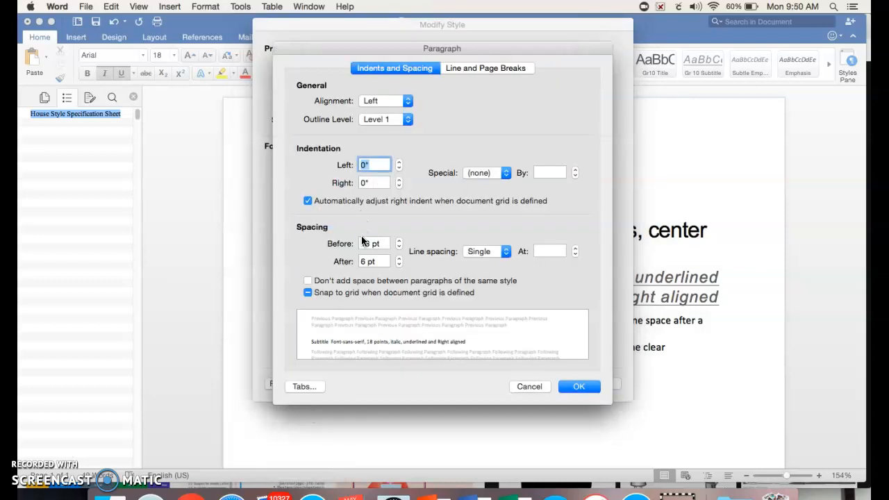
{"action": "left_click", "coordinate": [399, 257]}
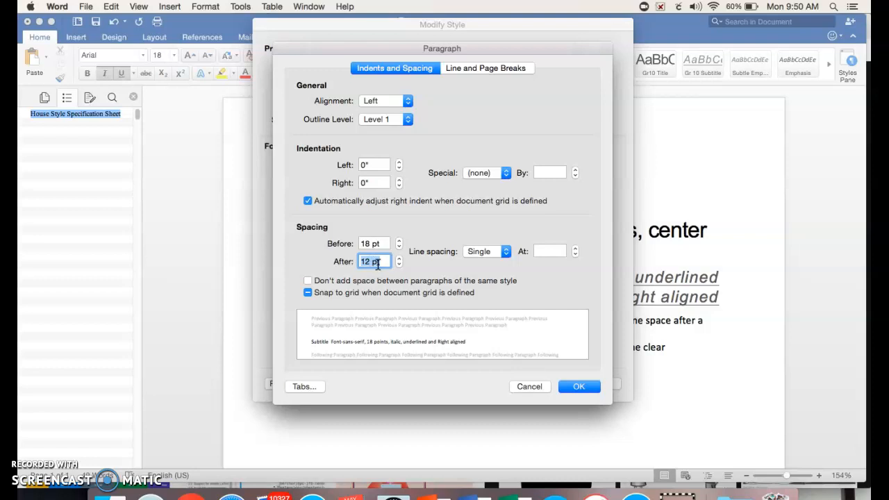
{"action": "left_click", "coordinate": [379, 245]}
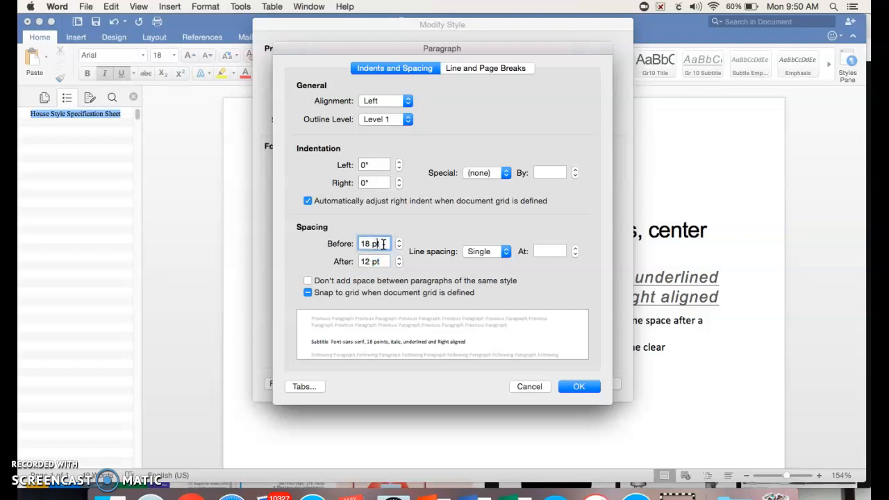
{"action": "left_click_drag", "start_coordinate": [372, 243], "coordinate": [359, 243]}
{"action": "key", "text": "BackSpace"}
{"action": "type", "text": "0"}
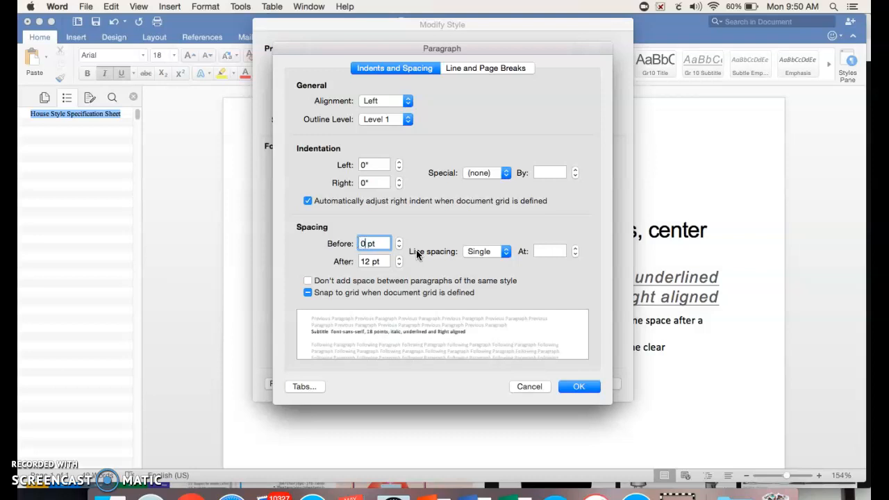
Step: Accept the paragraph spacing settings and save the modified Heading 1 style
{"action": "left_click", "coordinate": [579, 386]}
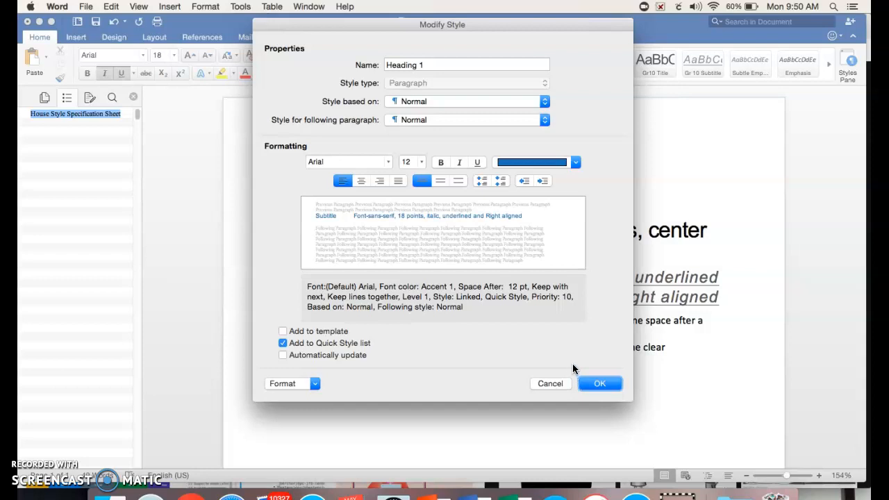
{"action": "left_click", "coordinate": [600, 382]}
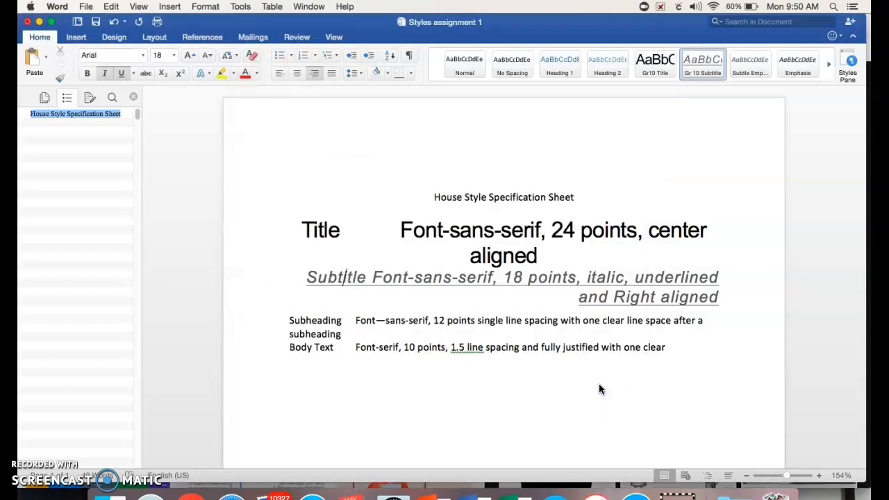
Step: Rename the Heading 1 style as Gr 10 subHeading and apply it to the Subheading line of the specification sheet
{"action": "left_click", "coordinate": [322, 325]}
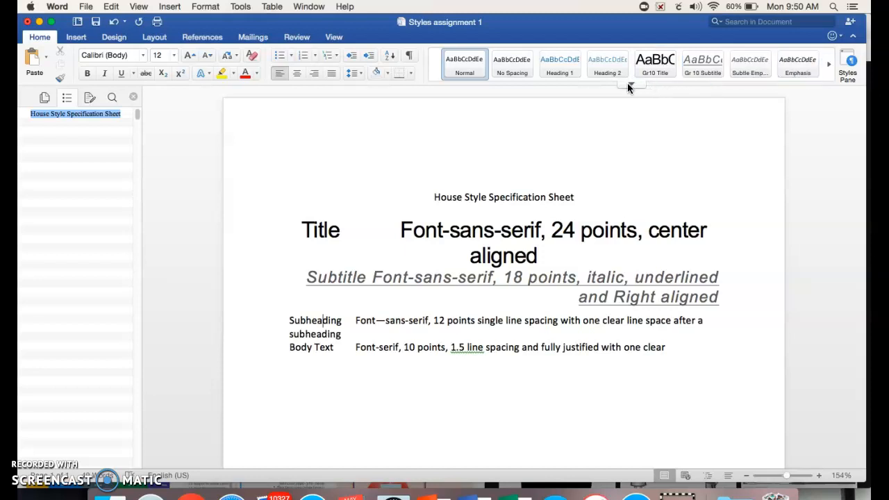
{"action": "right_click", "coordinate": [566, 67]}
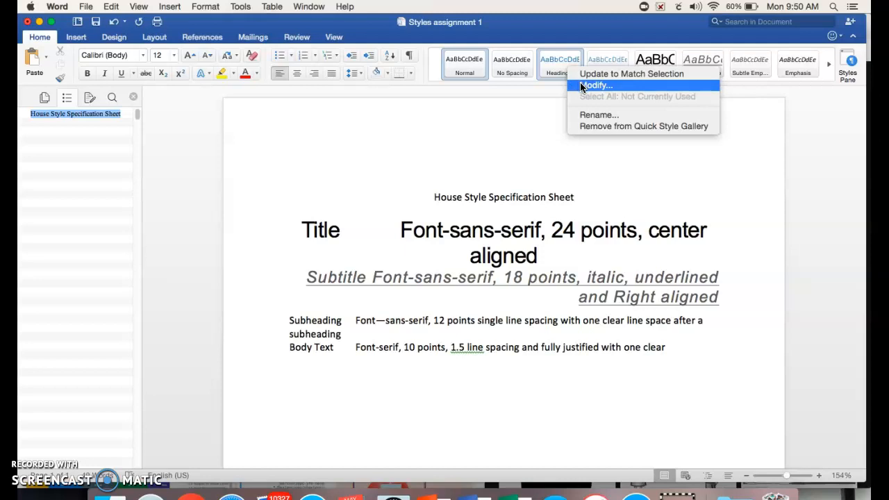
{"action": "left_click", "coordinate": [582, 85]}
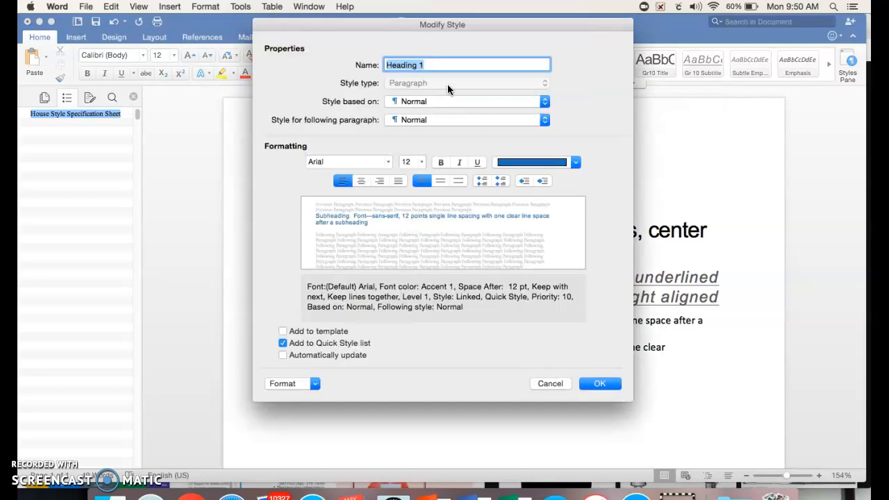
{"action": "left_click", "coordinate": [387, 65]}
{"action": "type", "text": "GR"}
{"action": "key", "text": "BackSpace"}
{"action": "type", "text": "r 10 sub"}
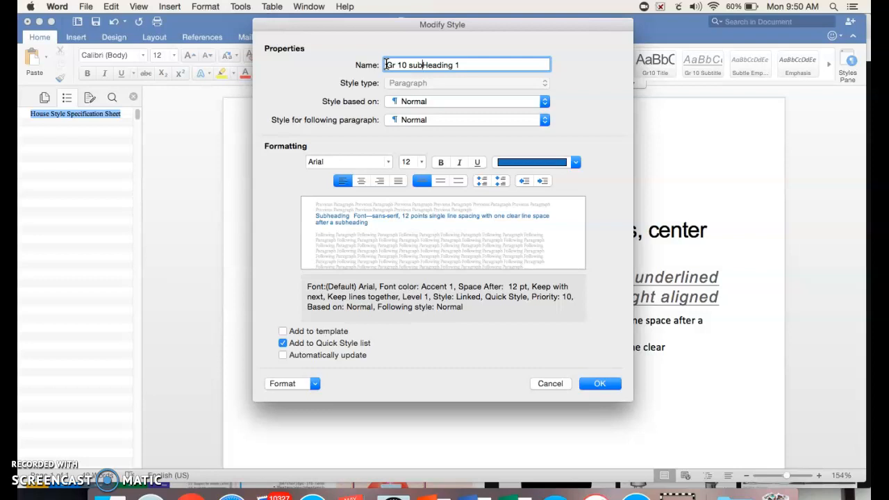
{"action": "left_click", "coordinate": [462, 64]}
{"action": "key", "text": "BackSpace"}
{"action": "key", "text": "BackSpace"}
{"action": "left_click", "coordinate": [601, 384]}
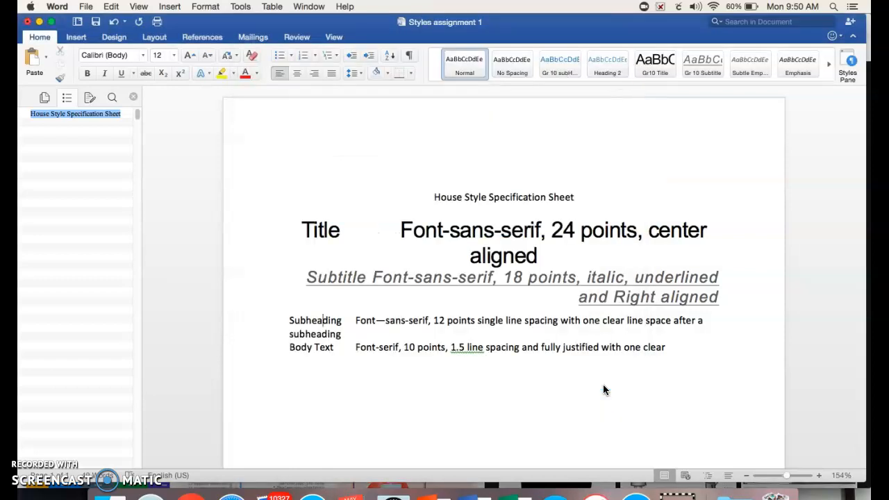
{"action": "left_click", "coordinate": [329, 320]}
{"action": "left_click", "coordinate": [556, 67]}
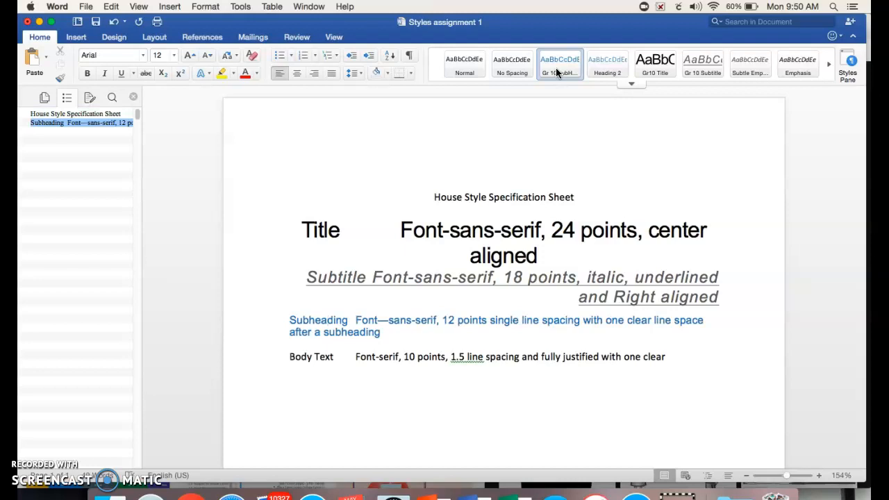
Step: Modify the Normal style, changing its name to Gr 10 Body
{"action": "right_click", "coordinate": [464, 73]}
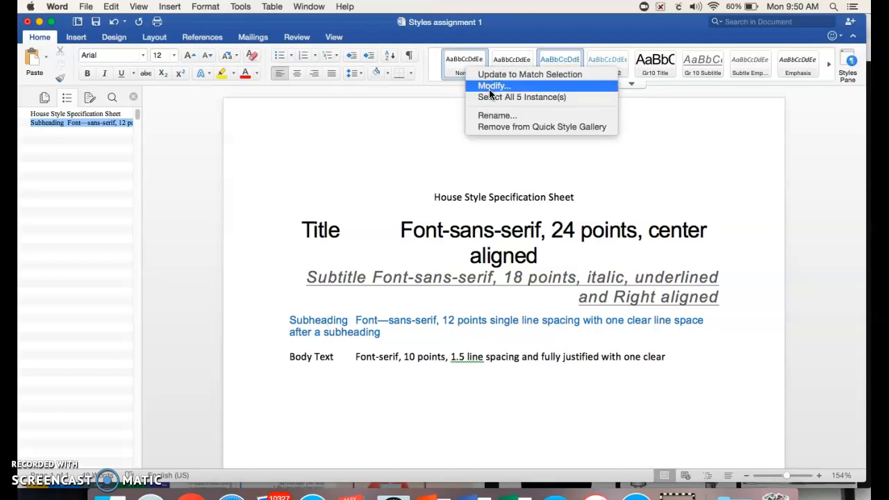
{"action": "left_click", "coordinate": [490, 89]}
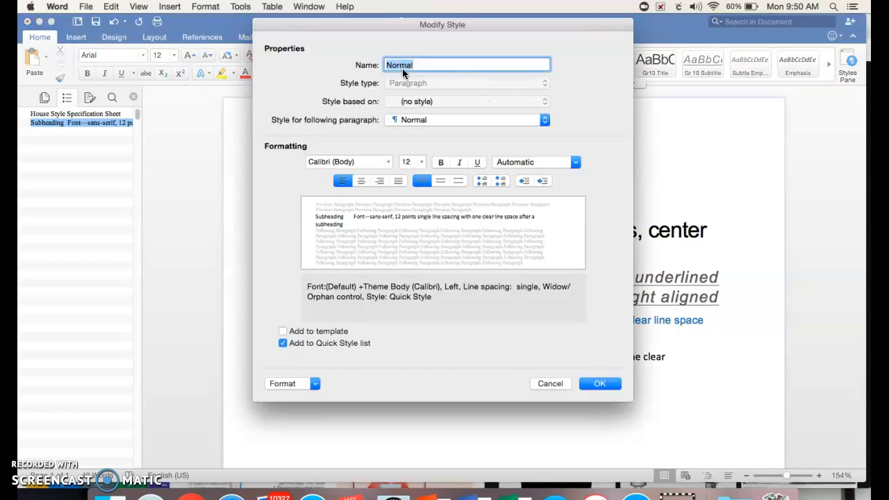
{"action": "type", "text": "Gr"}
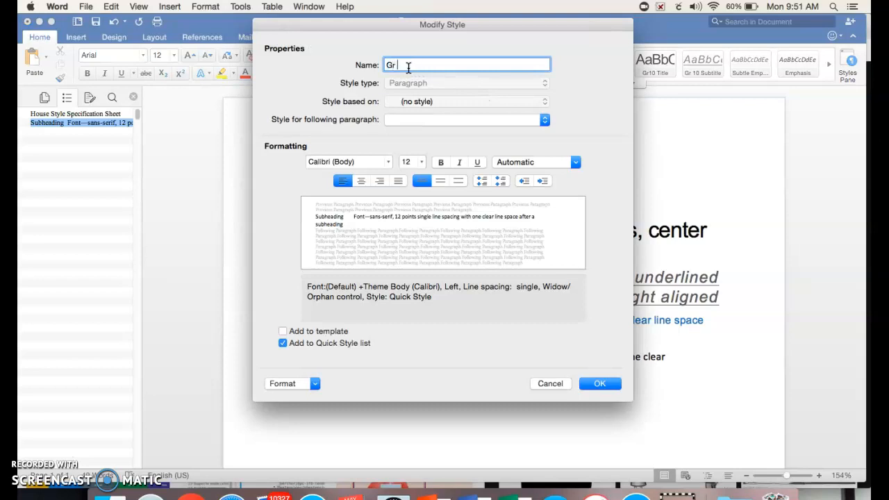
{"action": "type", "text": " 10 Body"}
Step: Set the Gr 10 Body style's font to Times New Roman at 10 points
{"action": "left_click", "coordinate": [390, 164]}
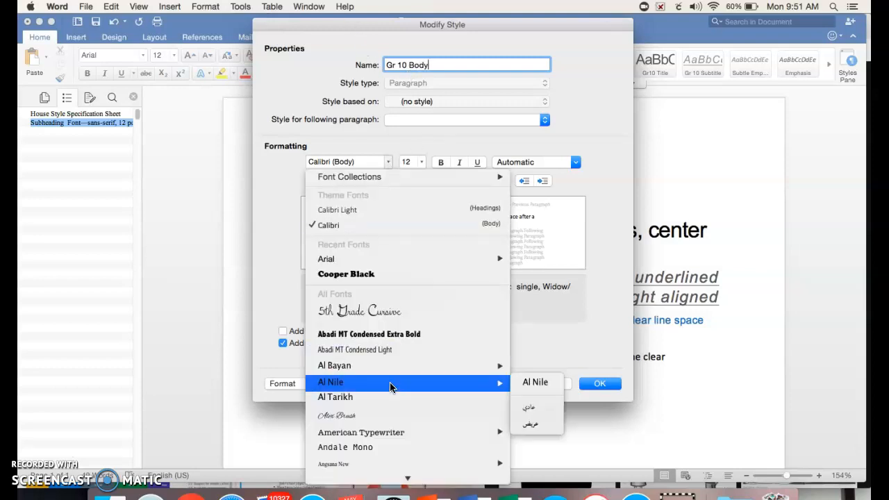
{"action": "scroll", "coordinate": [391, 347], "scroll_direction": "down", "scroll_amount": 10}
{"action": "scroll", "coordinate": [391, 388], "scroll_direction": "down", "scroll_amount": 20}
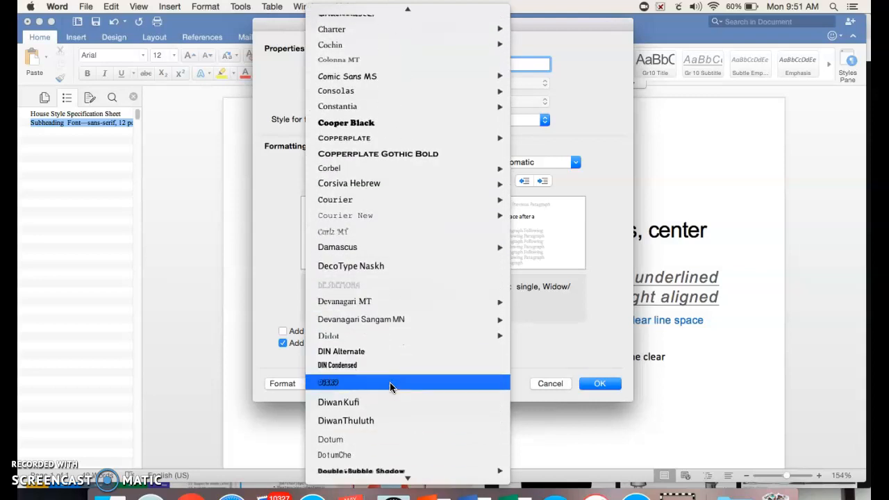
{"action": "scroll", "coordinate": [389, 387], "scroll_direction": "down", "scroll_amount": 20}
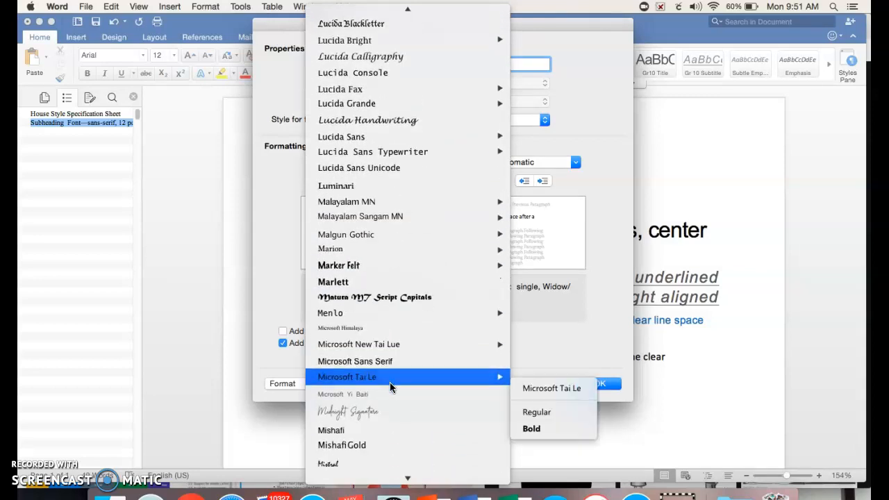
{"action": "scroll", "coordinate": [390, 387], "scroll_direction": "down", "scroll_amount": 20}
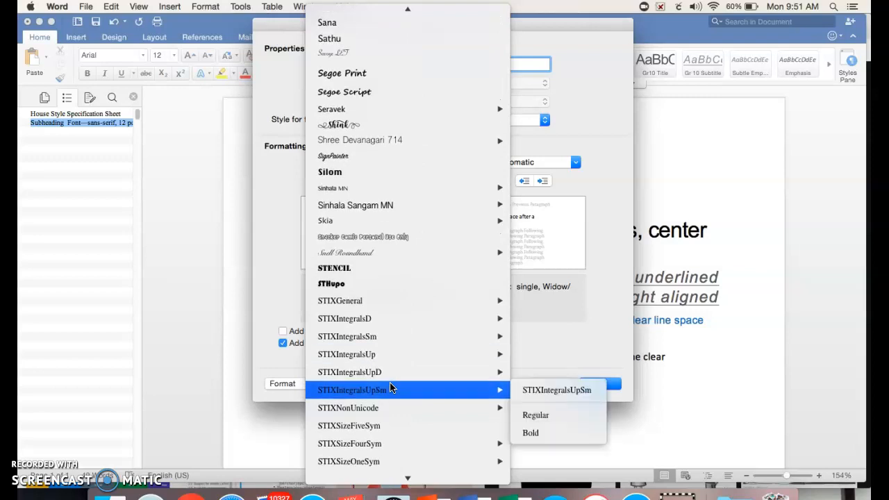
{"action": "scroll", "coordinate": [391, 388], "scroll_direction": "up", "scroll_amount": 10}
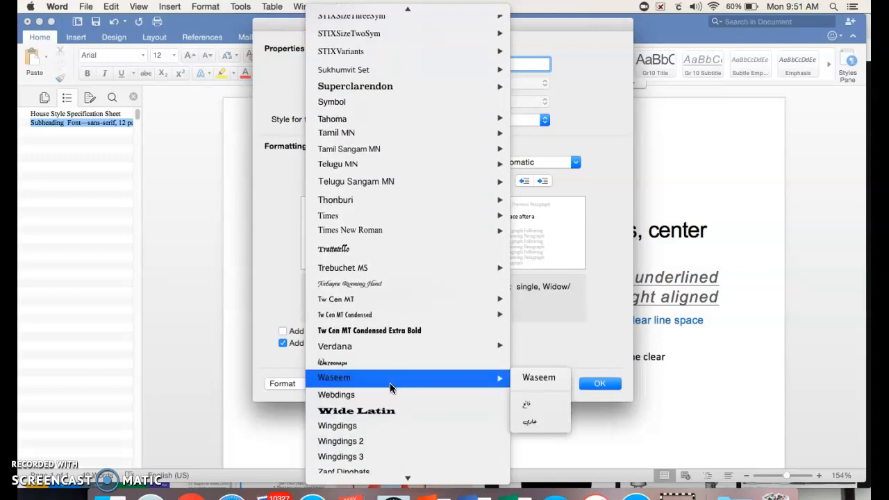
{"action": "left_click", "coordinate": [384, 233]}
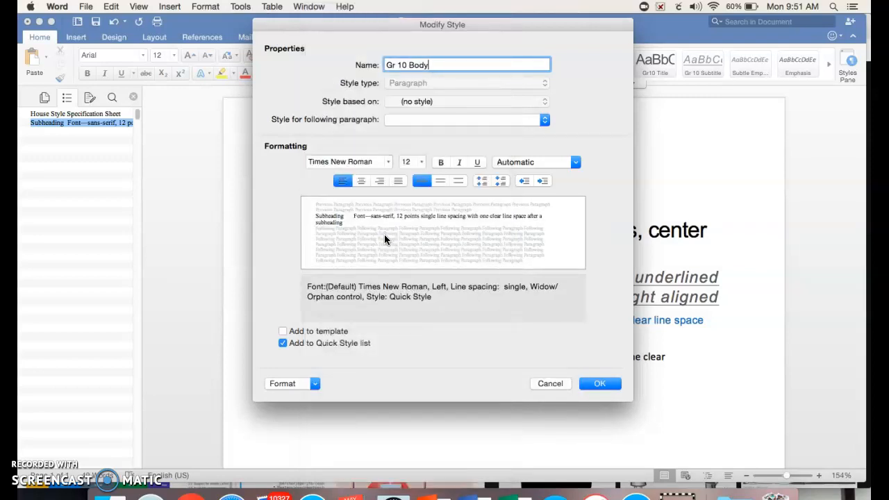
{"action": "left_click", "coordinate": [418, 161]}
{"action": "left_click", "coordinate": [419, 246]}
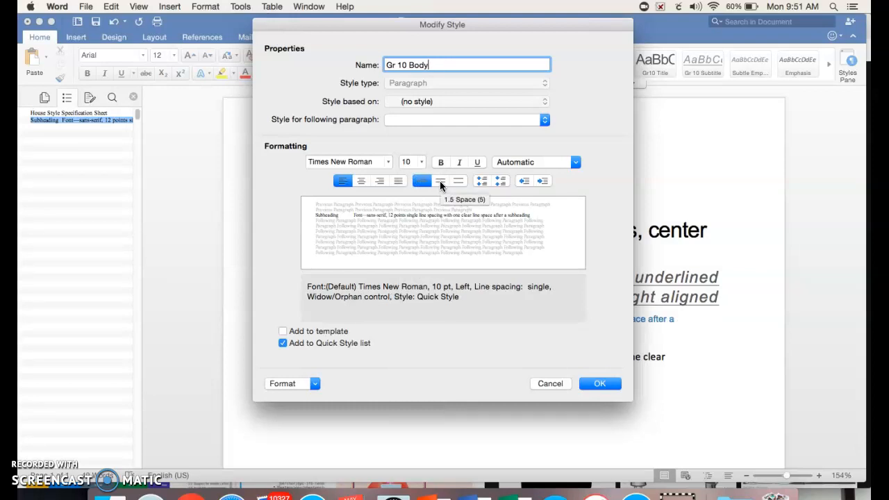
Step: Give the Gr 10 Body style 1.5 line spacing, justified alignment and 12 pt spacing after, and save the style
{"action": "left_click", "coordinate": [440, 181]}
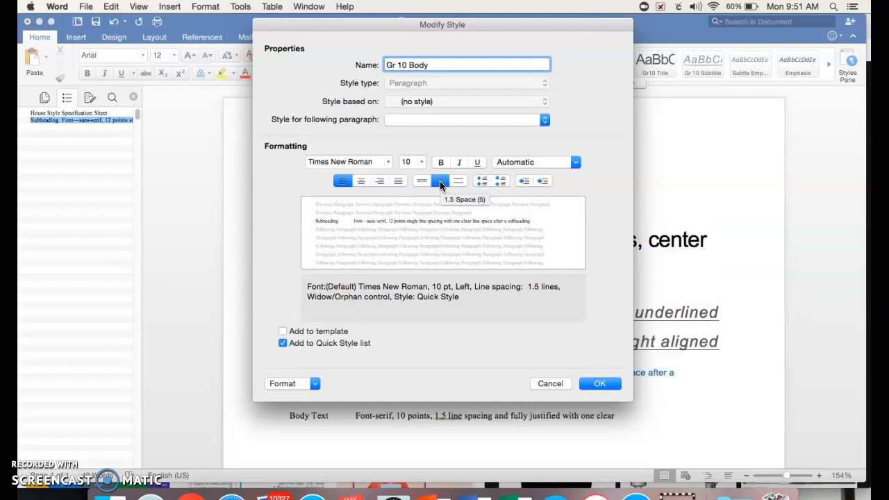
{"action": "left_click", "coordinate": [398, 180]}
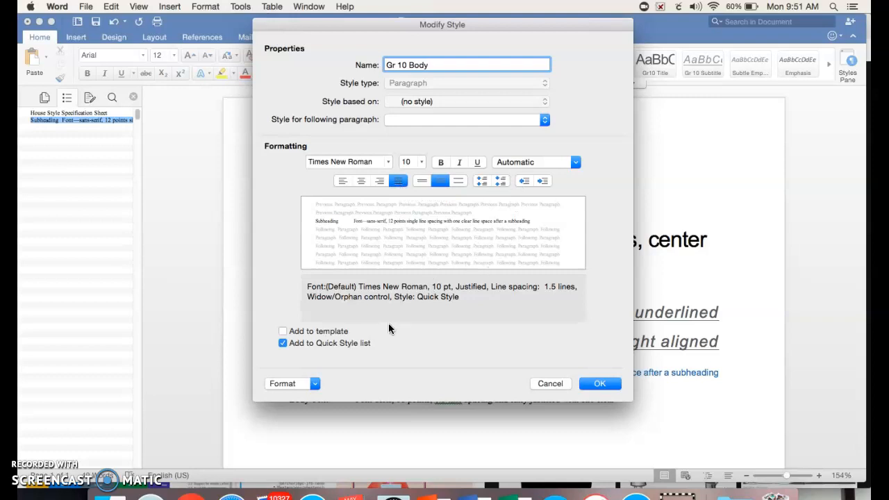
{"action": "left_click", "coordinate": [316, 385]}
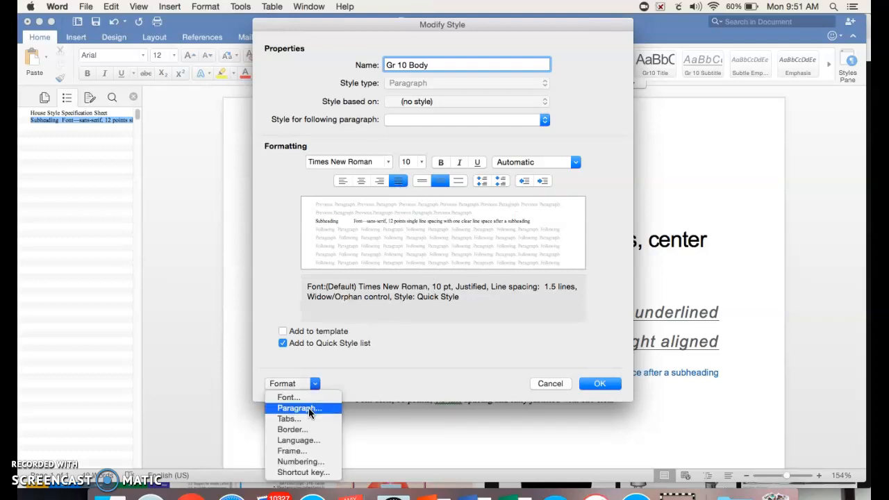
{"action": "left_click", "coordinate": [309, 410]}
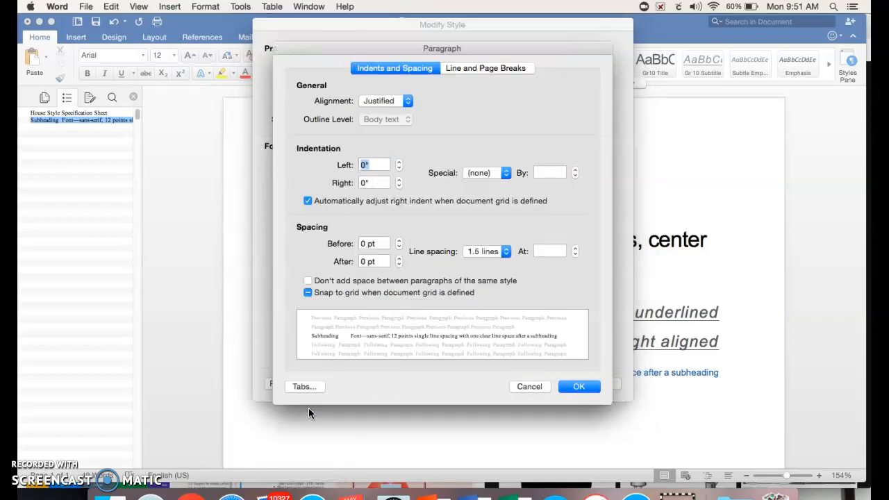
{"action": "left_click", "coordinate": [368, 261]}
{"action": "left_click", "coordinate": [399, 257]}
{"action": "left_click", "coordinate": [399, 257]}
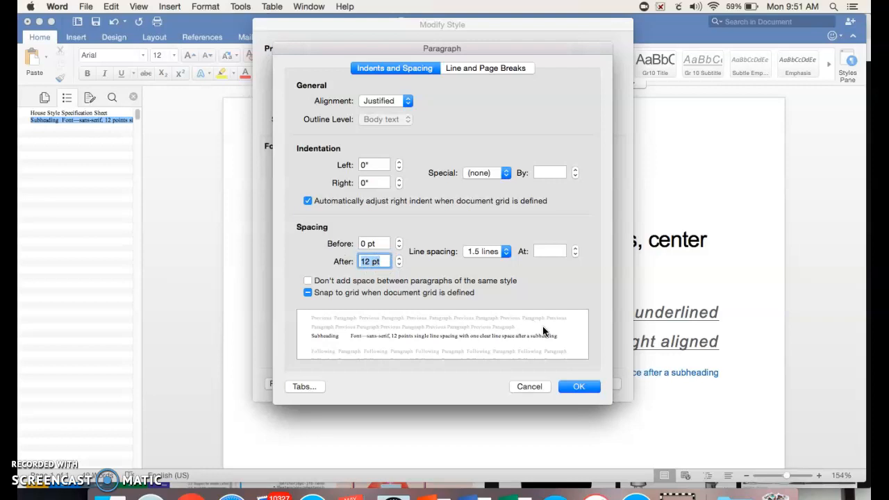
{"action": "left_click", "coordinate": [588, 388]}
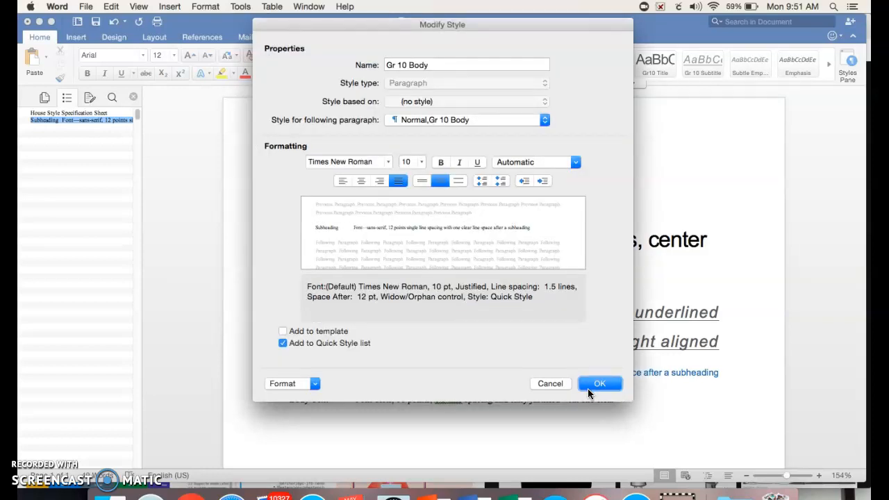
{"action": "left_click", "coordinate": [591, 385]}
Step: Apply the Gr 10 Body style to the whole Body Text line of the specification sheet
{"action": "scroll", "coordinate": [445, 425], "scroll_direction": "down", "scroll_amount": 3}
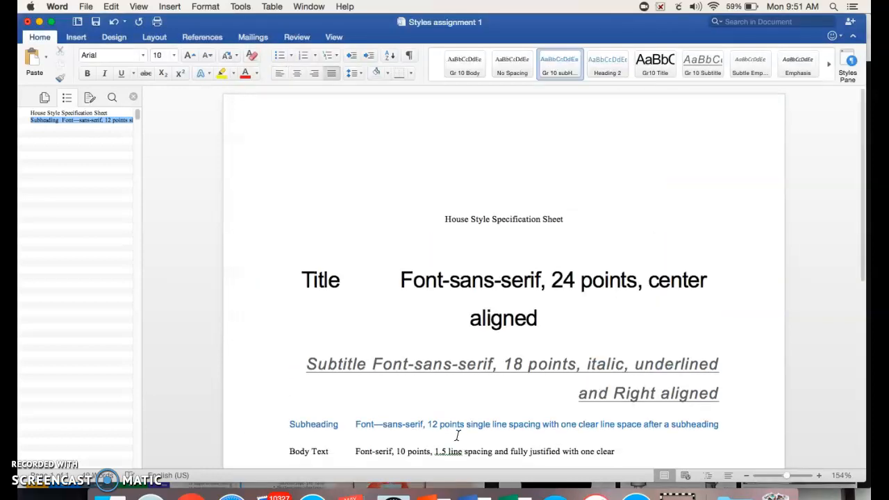
{"action": "left_click", "coordinate": [311, 404]}
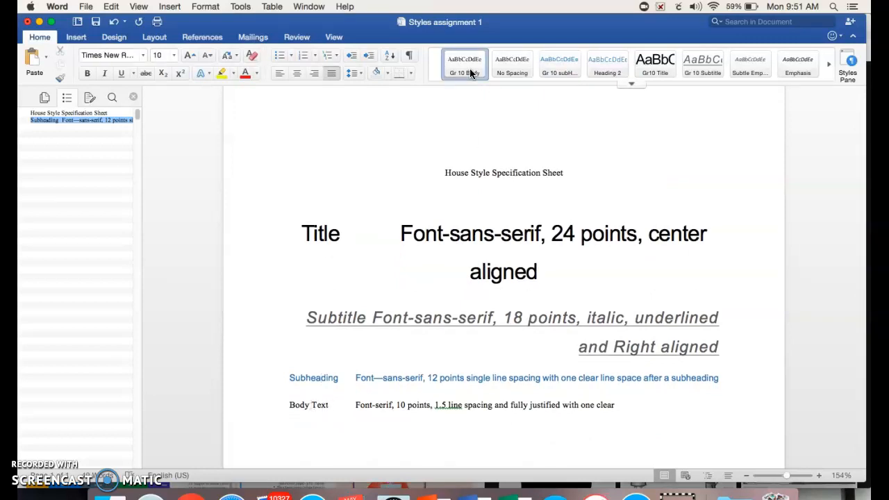
{"action": "left_click_drag", "start_coordinate": [288, 405], "coordinate": [611, 415]}
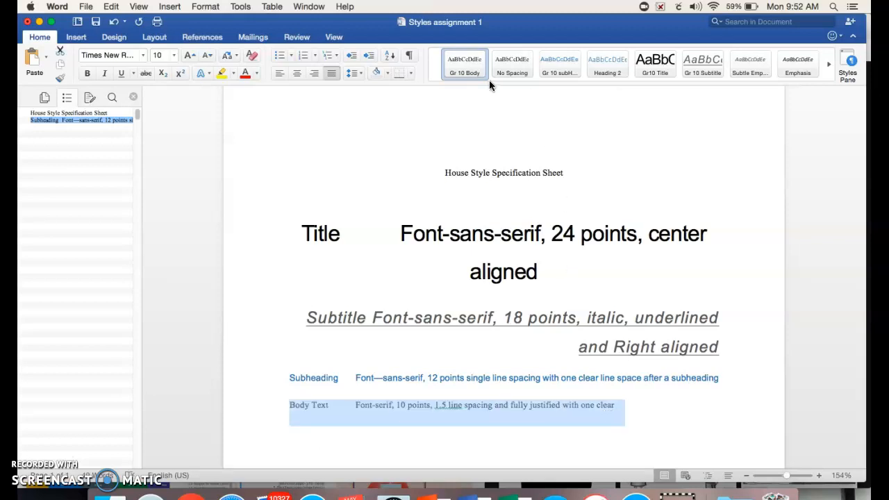
{"action": "left_click", "coordinate": [467, 73]}
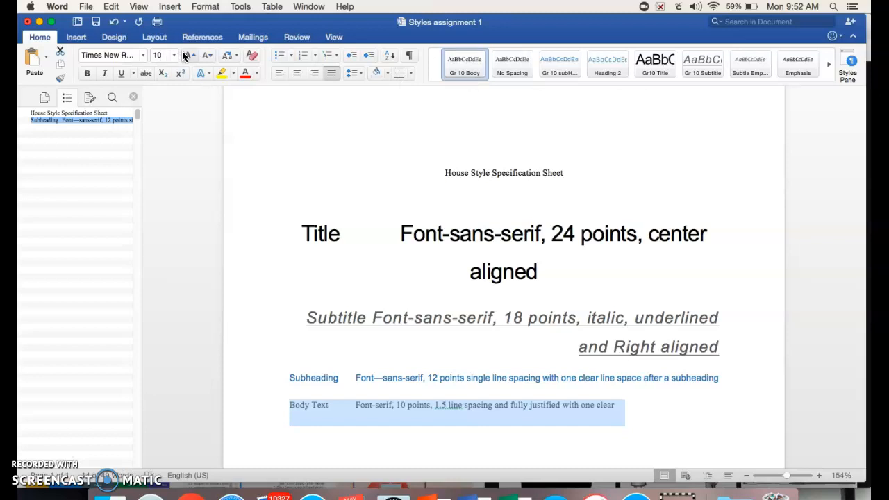
{"action": "left_click", "coordinate": [652, 415]}
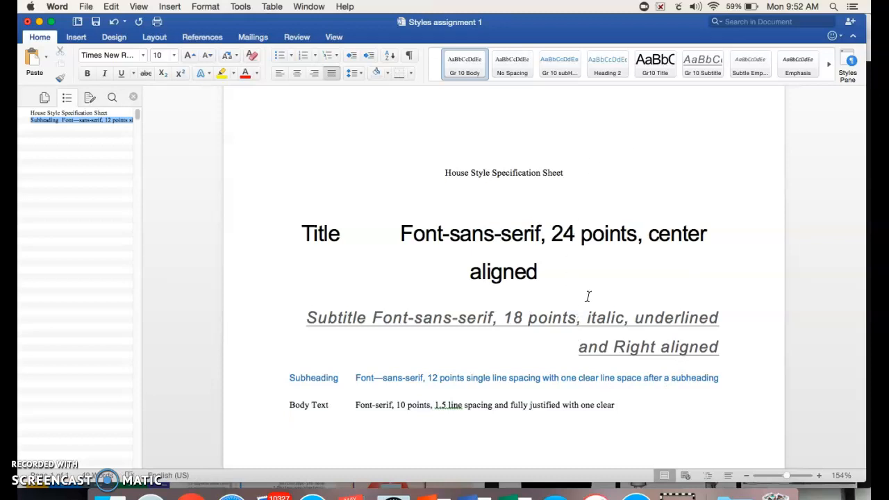
Step: Show the full list of recommended styles beside the document and look through it
{"action": "left_click", "coordinate": [851, 67]}
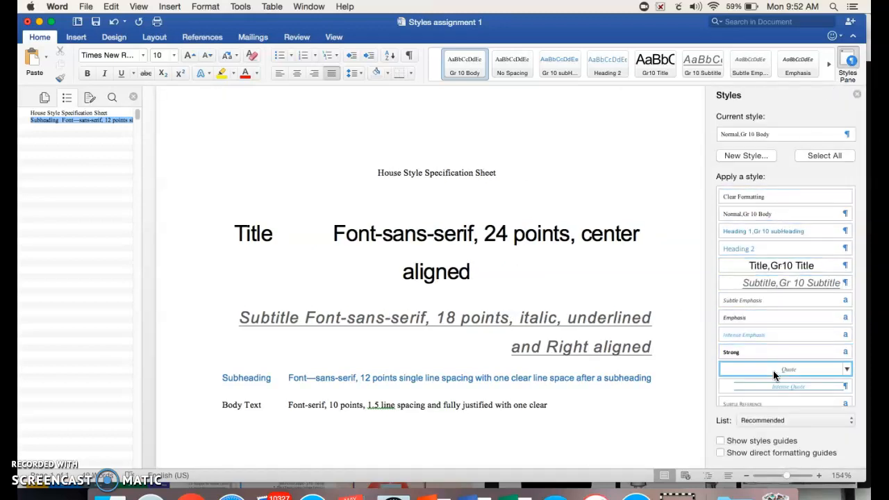
{"action": "scroll", "coordinate": [773, 370], "scroll_direction": "down", "scroll_amount": 3}
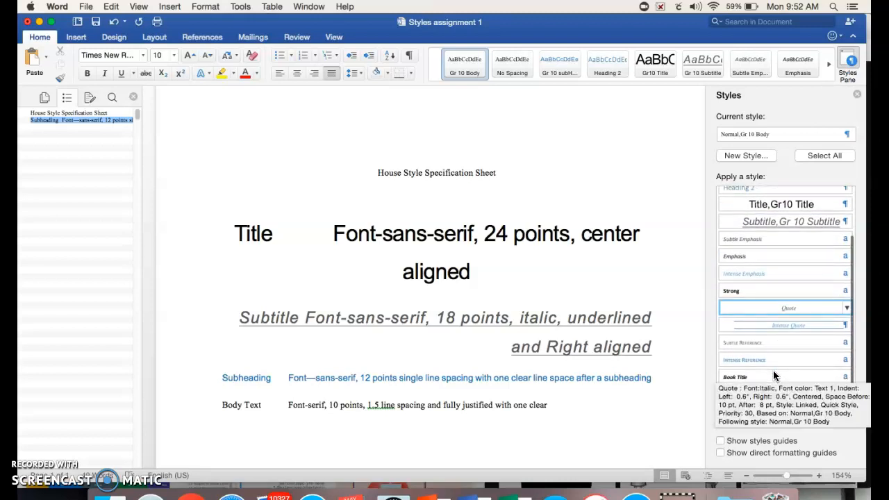
{"action": "scroll", "coordinate": [773, 373], "scroll_direction": "up", "scroll_amount": 4}
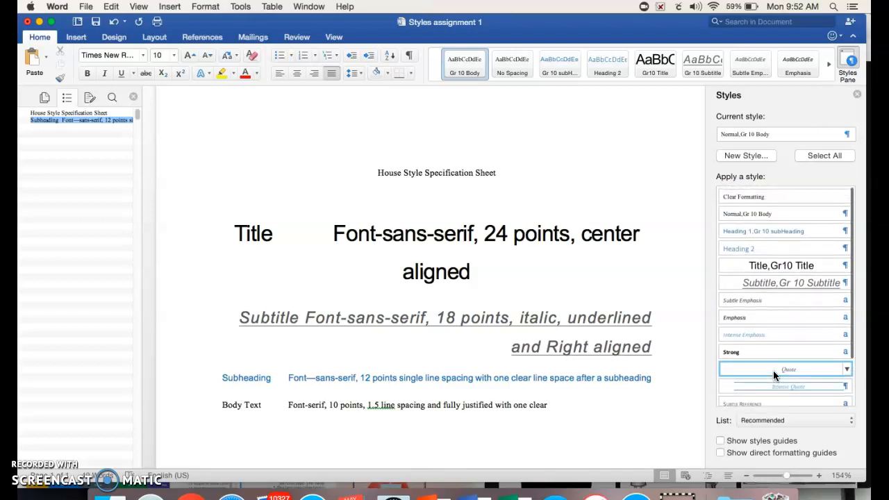
{"action": "mouse_move", "coordinate": [773, 371]}
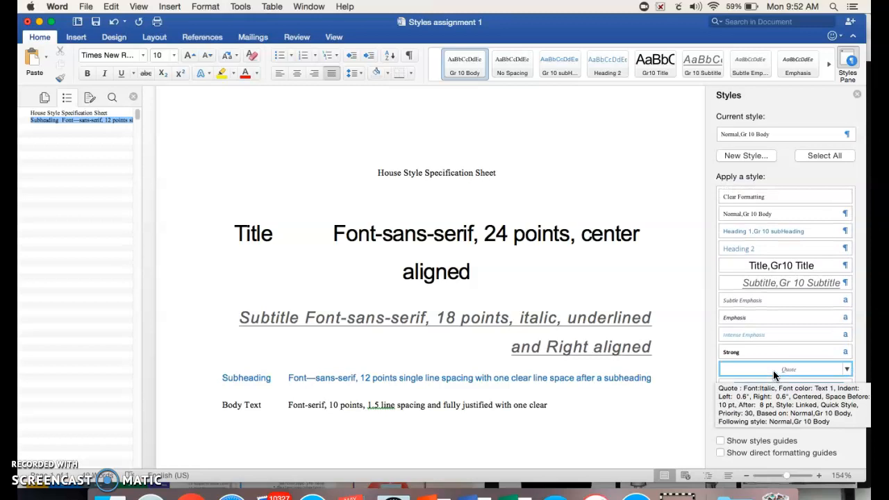